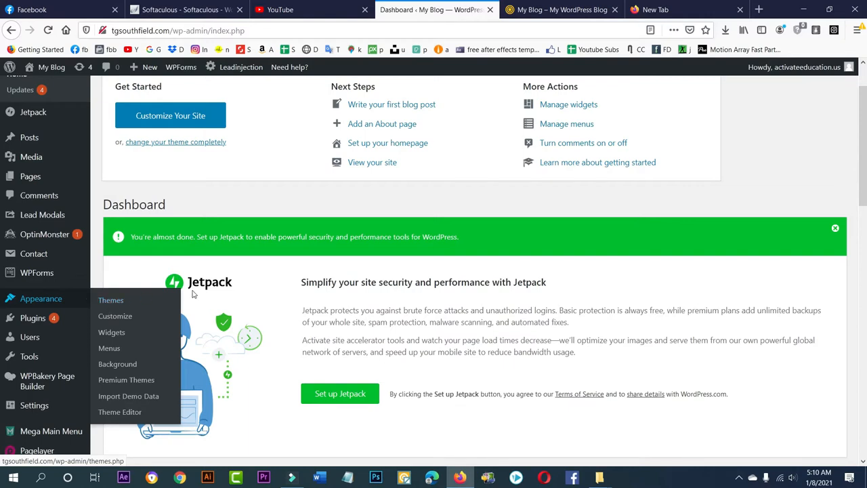
- Open the Demo Importer of the Leadinjection theme options
{"action": "scroll", "coordinate": [217, 288], "scroll_direction": "down", "scroll_amount": 3}
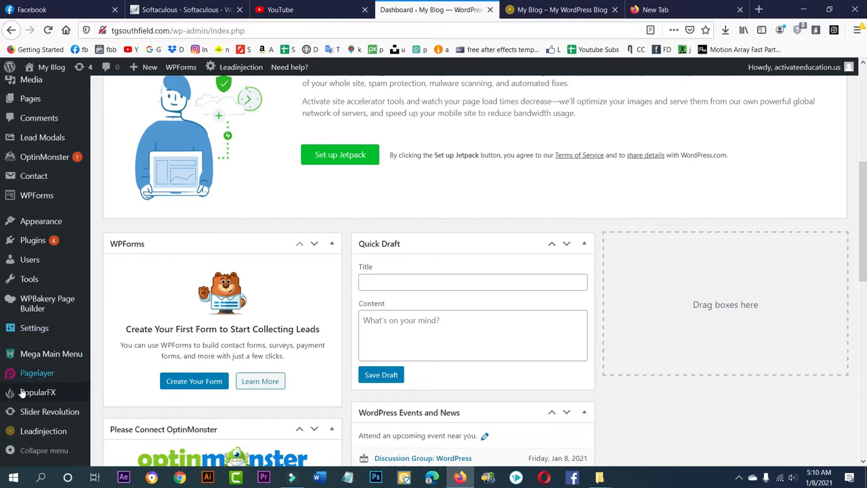
{"action": "mouse_move", "coordinate": [43, 437]}
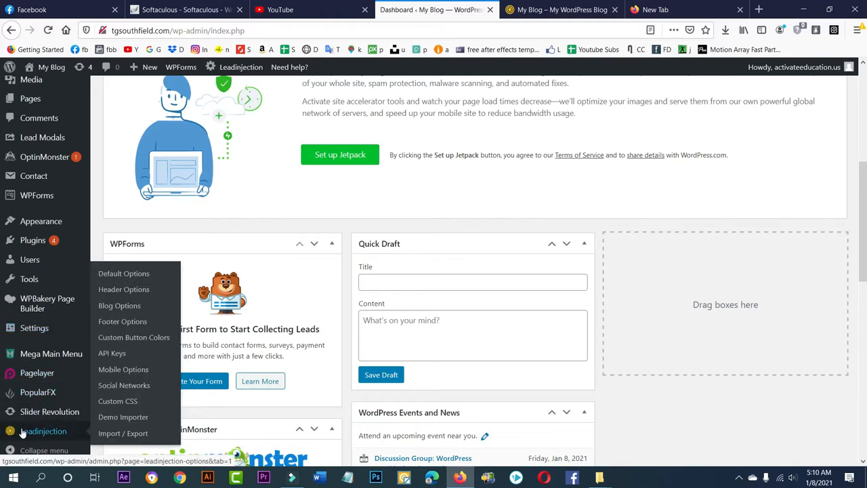
{"action": "scroll", "coordinate": [12, 434], "scroll_direction": "down", "scroll_amount": 3}
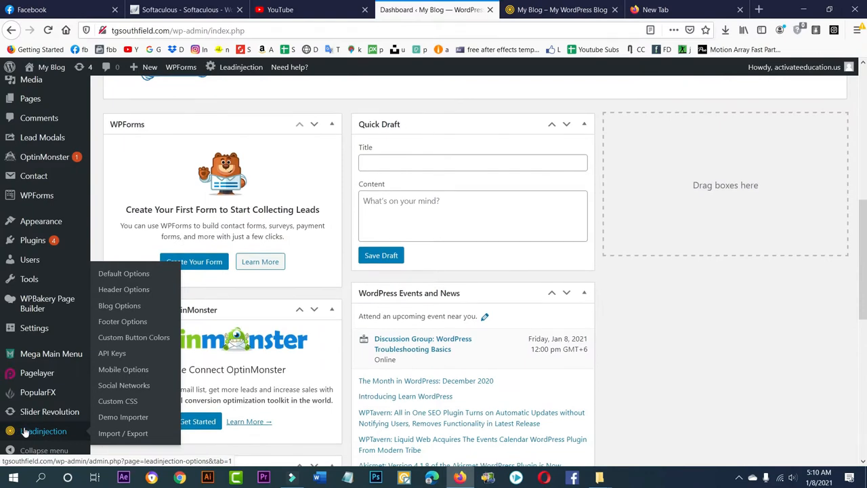
{"action": "left_click", "coordinate": [133, 420]}
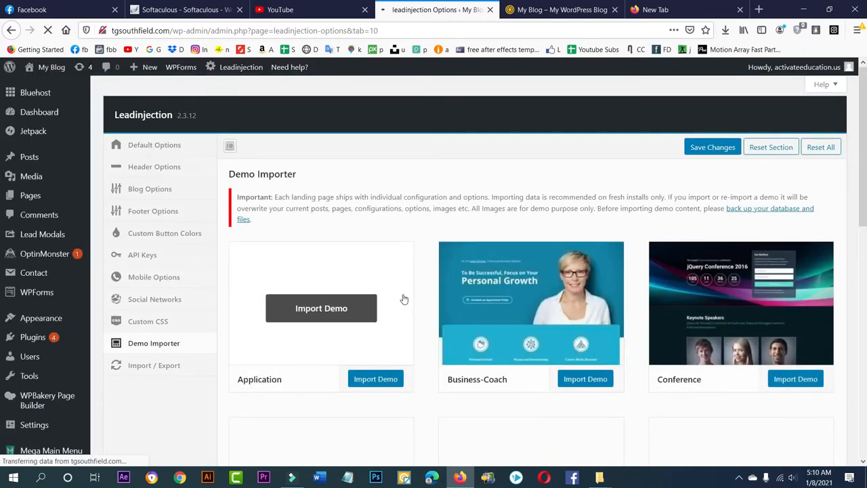
{"action": "scroll", "coordinate": [410, 277], "scroll_direction": "down", "scroll_amount": 6}
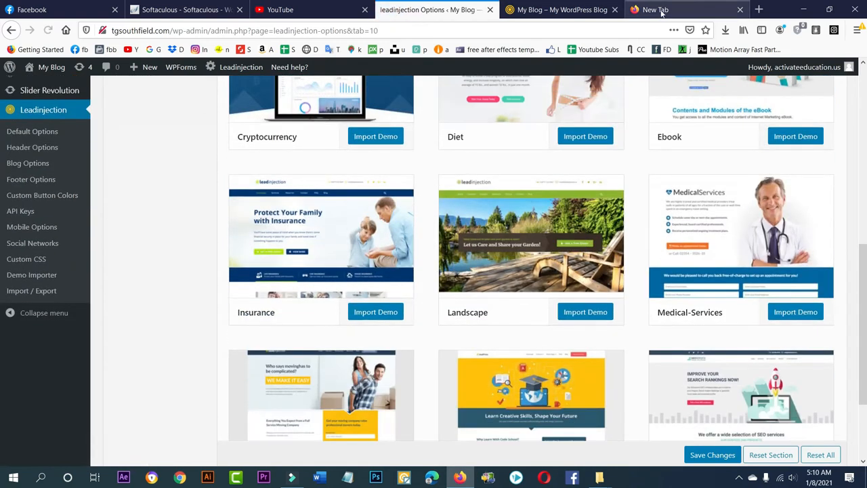
{"action": "left_click", "coordinate": [661, 10]}
{"action": "left_click", "coordinate": [355, 33]}
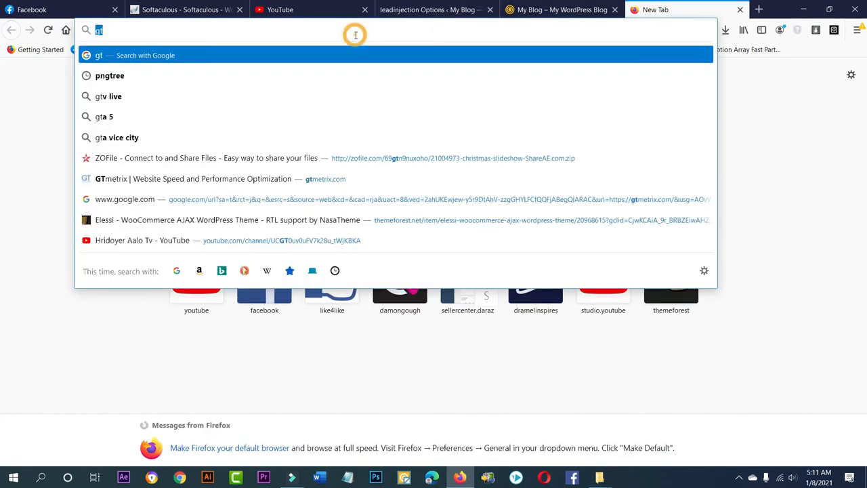
{"action": "left_click", "coordinate": [776, 299]}
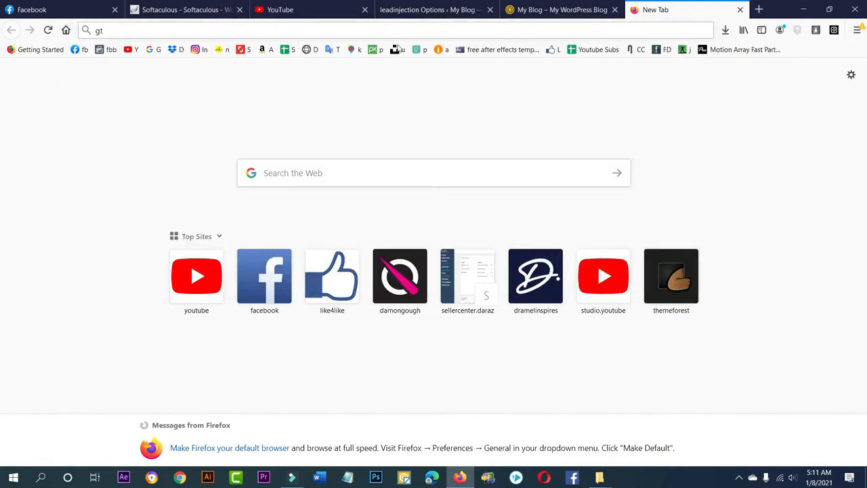
{"action": "left_click", "coordinate": [377, 29]}
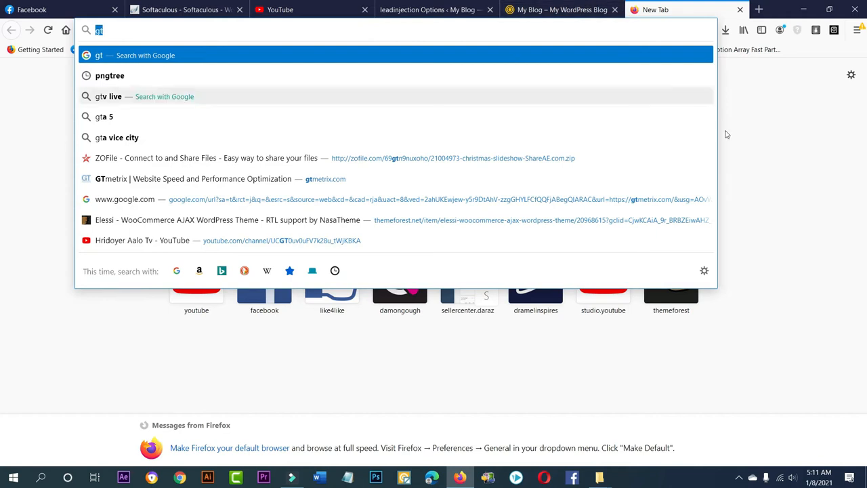
{"action": "left_click", "coordinate": [748, 169]}
- Glance at the blog's front page and browse the landing page demos offered in the Demo Importer, from Application to SEO-Service
{"action": "left_click", "coordinate": [520, 7]}
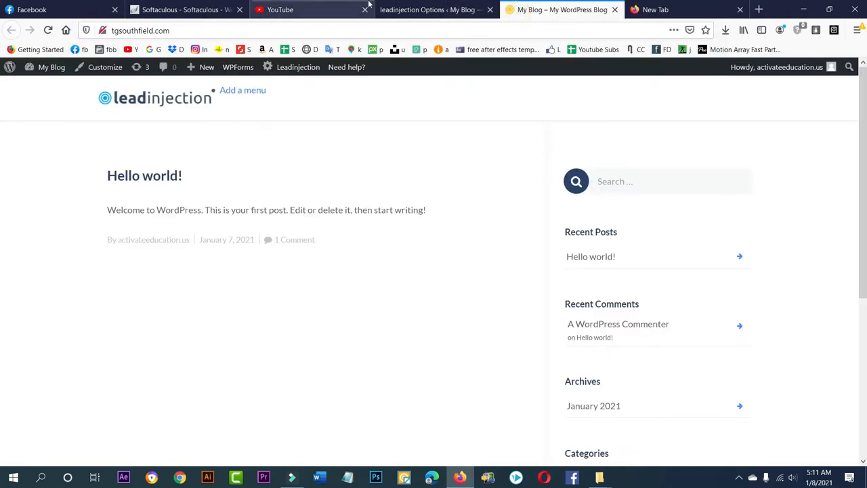
{"action": "left_click", "coordinate": [445, 7]}
{"action": "scroll", "coordinate": [648, 286], "scroll_direction": "up", "scroll_amount": 6}
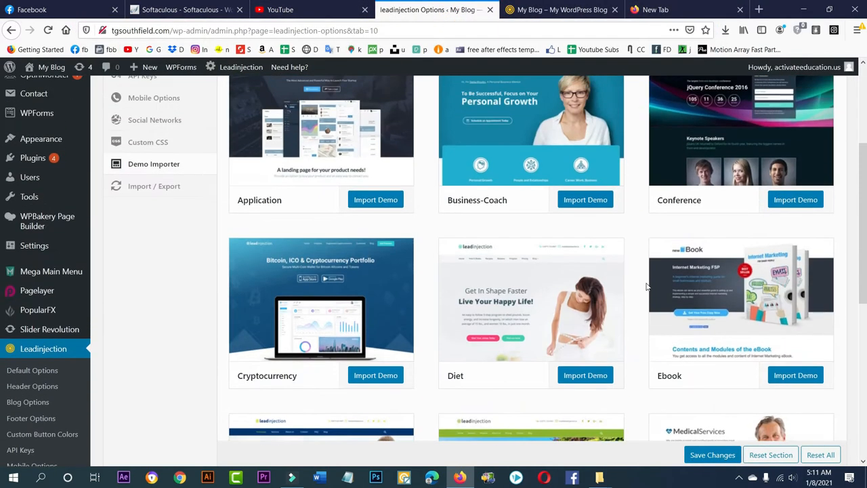
{"action": "scroll", "coordinate": [580, 281], "scroll_direction": "down", "scroll_amount": 3}
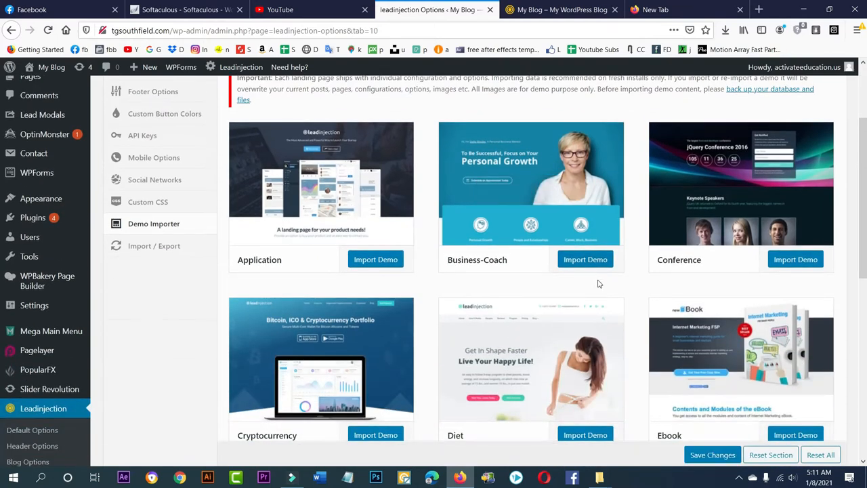
{"action": "scroll", "coordinate": [637, 275], "scroll_direction": "up", "scroll_amount": 2}
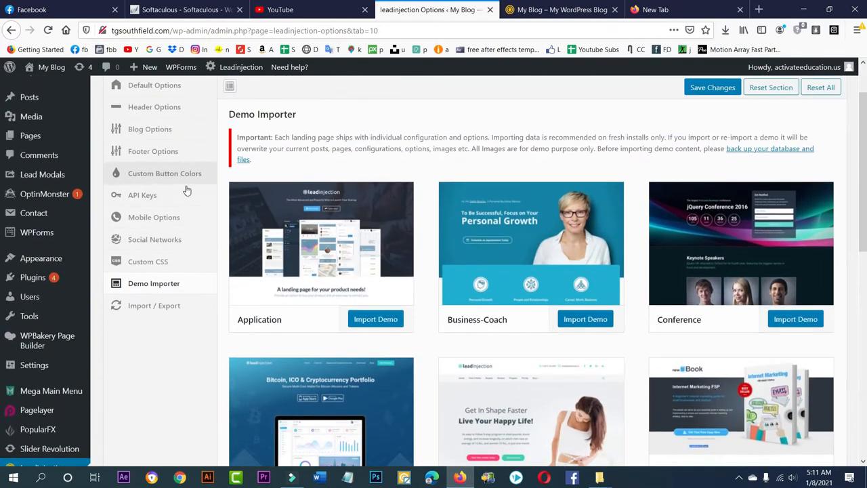
{"action": "scroll", "coordinate": [359, 305], "scroll_direction": "down", "scroll_amount": 3}
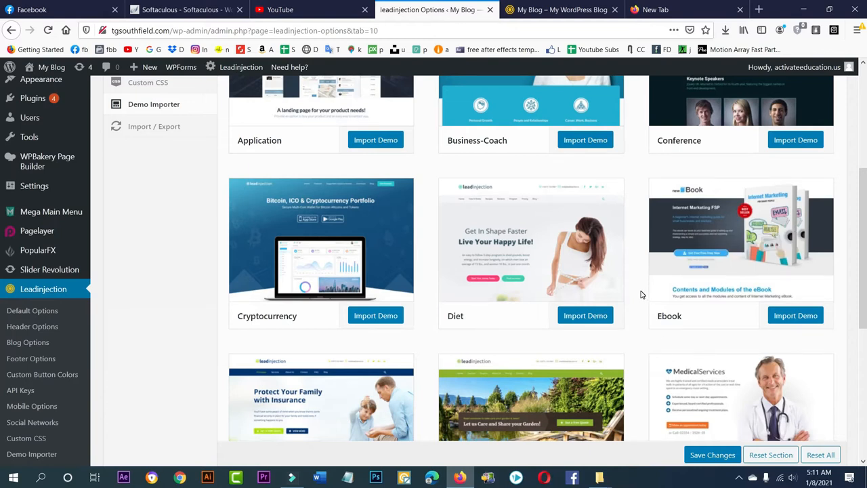
{"action": "scroll", "coordinate": [642, 293], "scroll_direction": "up", "scroll_amount": 3}
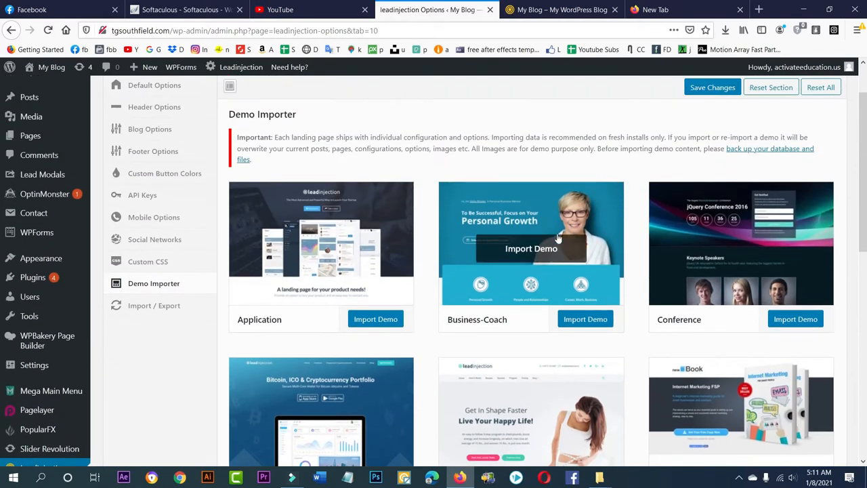
{"action": "scroll", "coordinate": [574, 271], "scroll_direction": "down", "scroll_amount": 2}
{"action": "scroll", "coordinate": [610, 203], "scroll_direction": "up", "scroll_amount": 1}
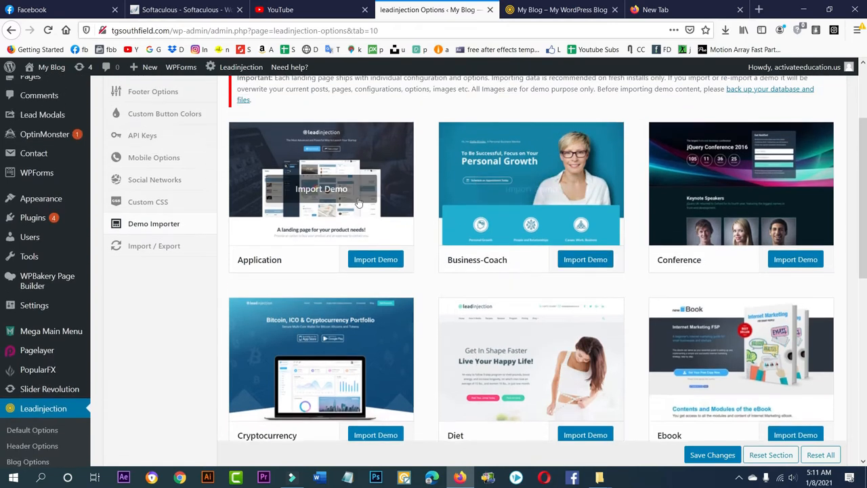
{"action": "scroll", "coordinate": [780, 257], "scroll_direction": "down", "scroll_amount": 7}
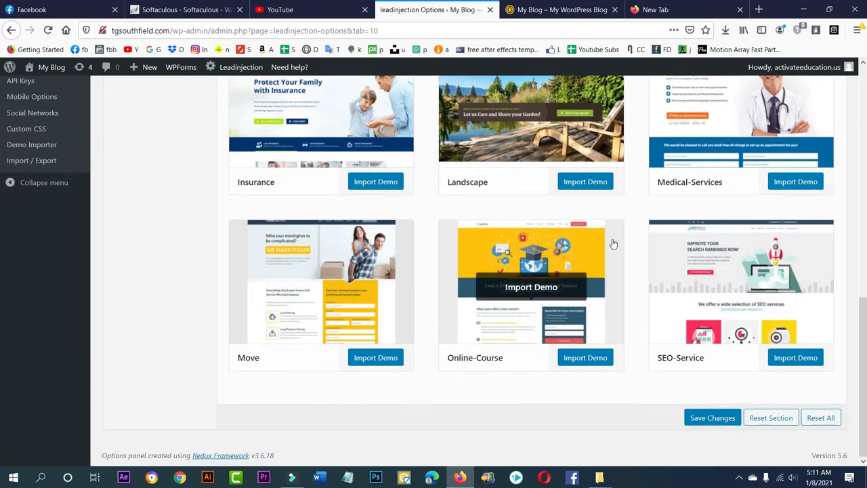
{"action": "scroll", "coordinate": [626, 217], "scroll_direction": "up", "scroll_amount": 2}
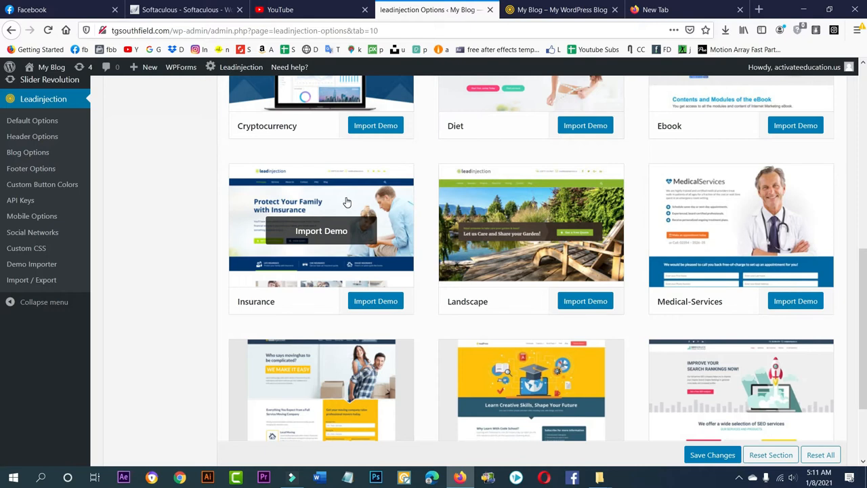
- Examine the blog's live front page as it stands without demo content
{"action": "left_click", "coordinate": [551, 9]}
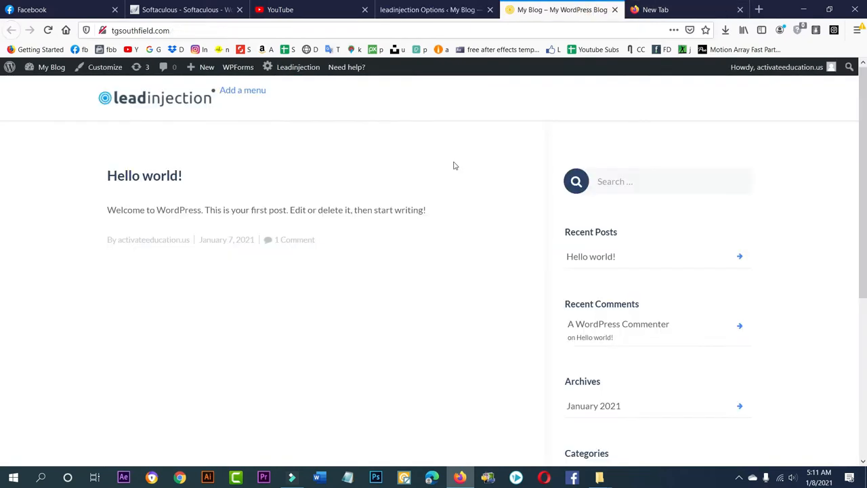
{"action": "scroll", "coordinate": [379, 223], "scroll_direction": "down", "scroll_amount": 5}
{"action": "scroll", "coordinate": [353, 219], "scroll_direction": "up", "scroll_amount": 5}
- Import the Insurance demo content from the Leadinjection Demo Importer
{"action": "left_click", "coordinate": [428, 9]}
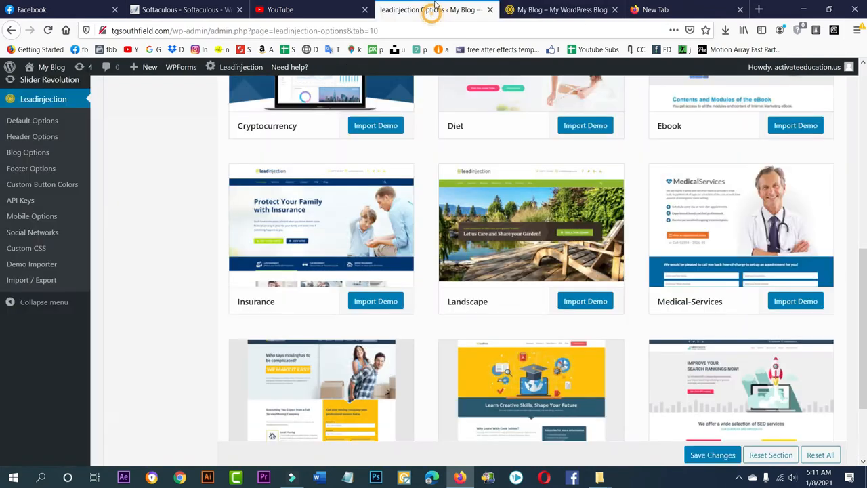
{"action": "left_click", "coordinate": [383, 301]}
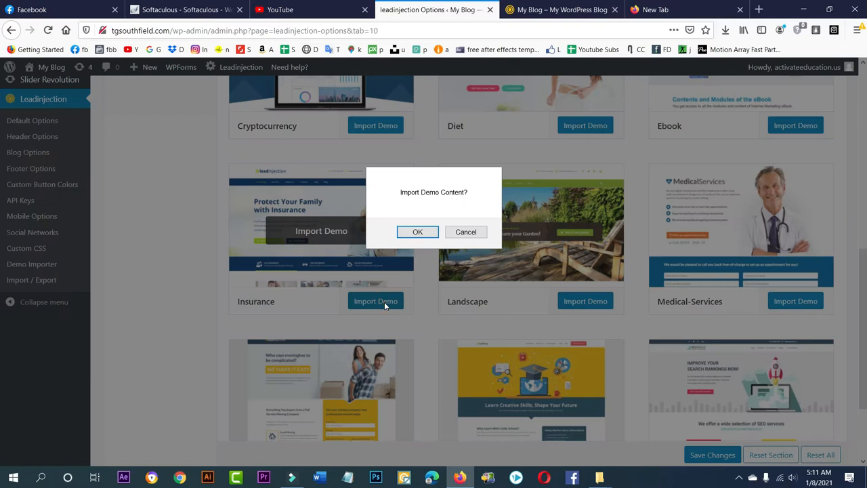
{"action": "left_click", "coordinate": [421, 234]}
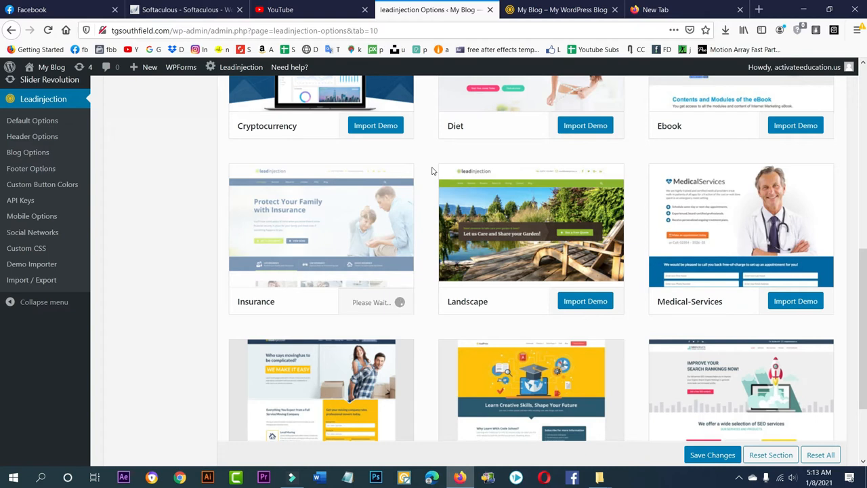
- Reload the blog's front page, check it for imported demo content, and return to the Leadinjection options
{"action": "left_click", "coordinate": [503, 6]}
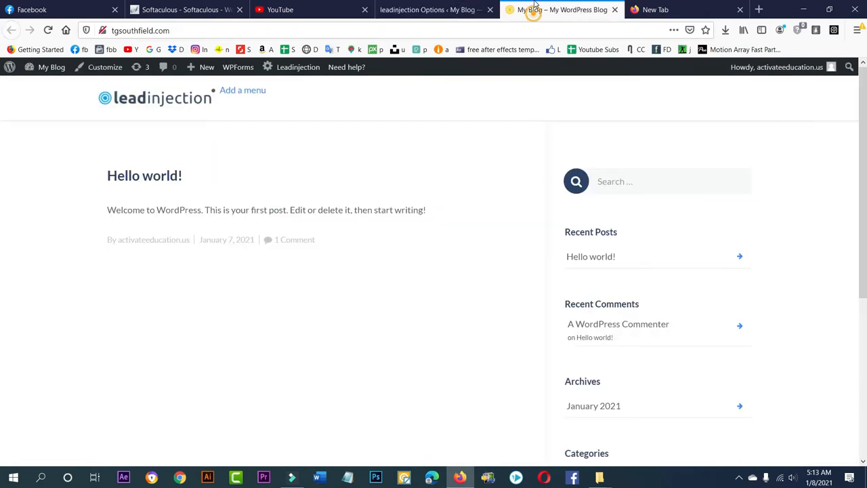
{"action": "right_click", "coordinate": [495, 151]}
{"action": "left_click", "coordinate": [570, 161]}
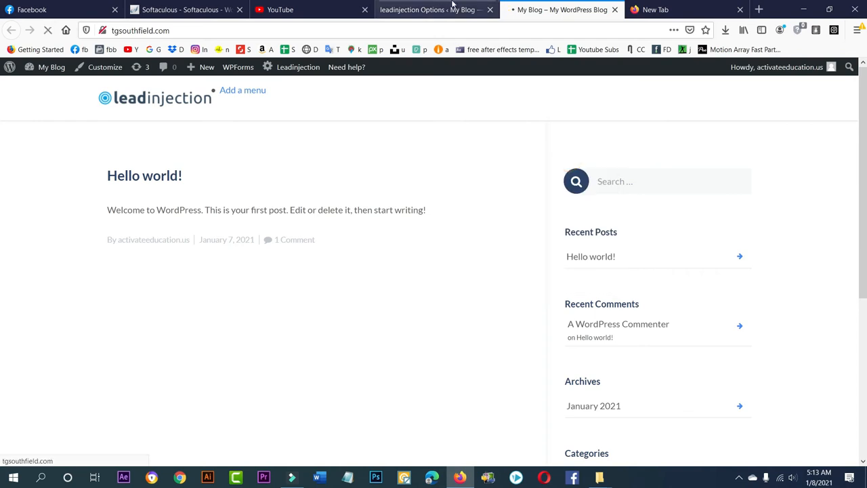
{"action": "left_click", "coordinate": [441, 8]}
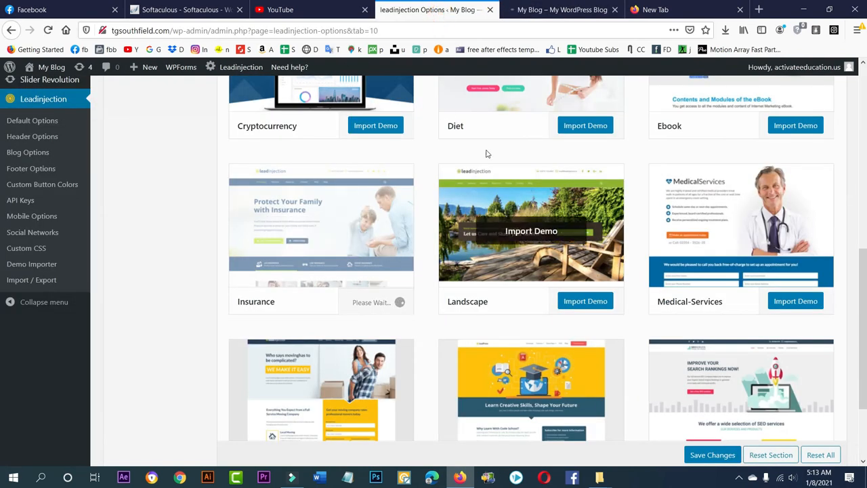
{"action": "left_click", "coordinate": [510, 9]}
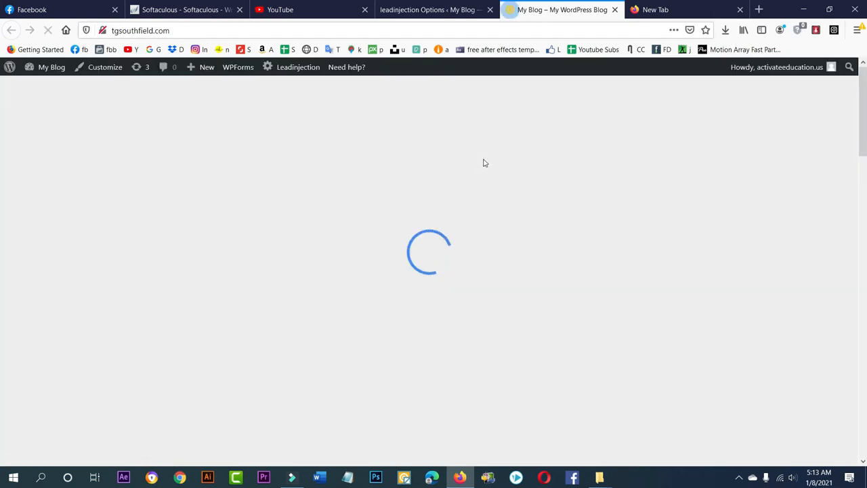
{"action": "scroll", "coordinate": [399, 265], "scroll_direction": "down", "scroll_amount": 15}
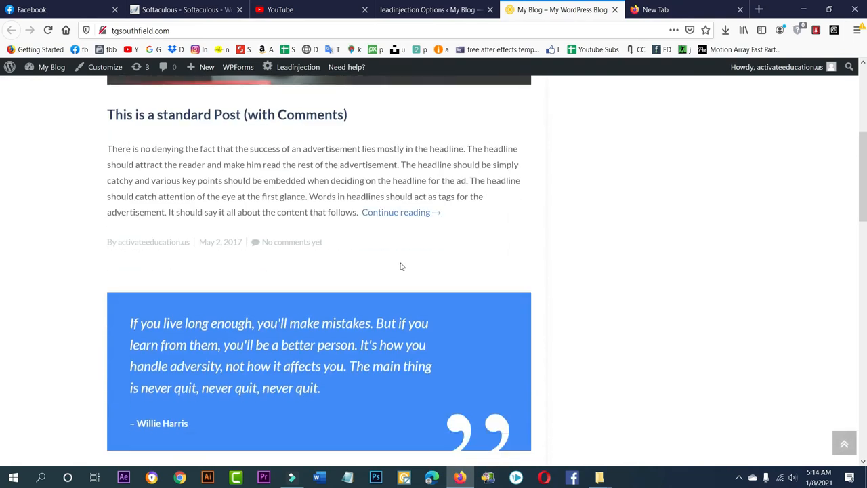
{"action": "left_click", "coordinate": [441, 10]}
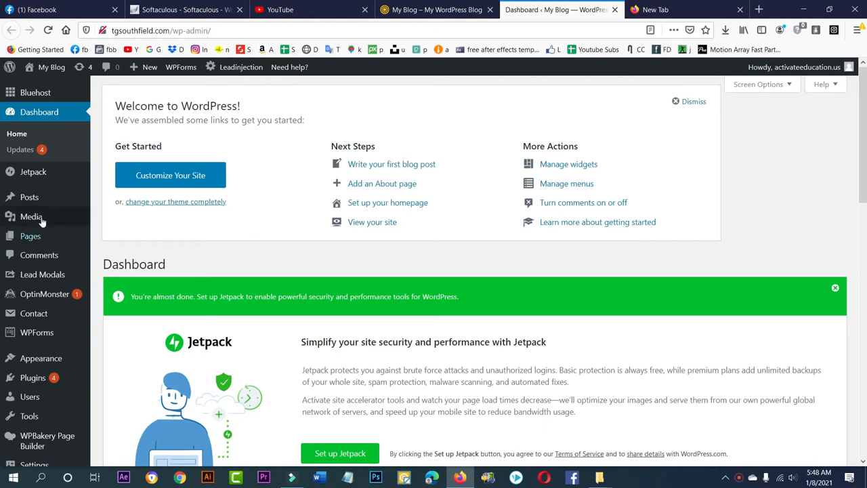
- Open the list of all pages in the WordPress admin
{"action": "scroll", "coordinate": [38, 142], "scroll_direction": "down", "scroll_amount": 3}
{"action": "mouse_move", "coordinate": [27, 118]}
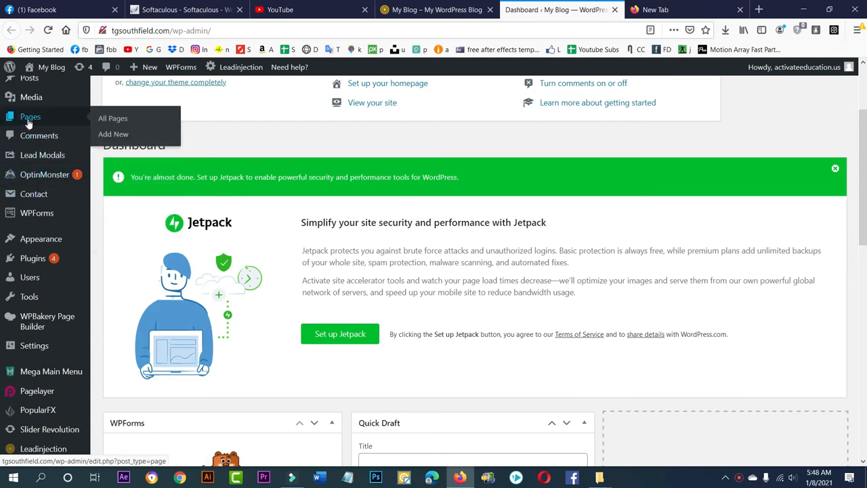
{"action": "left_click", "coordinate": [112, 119]}
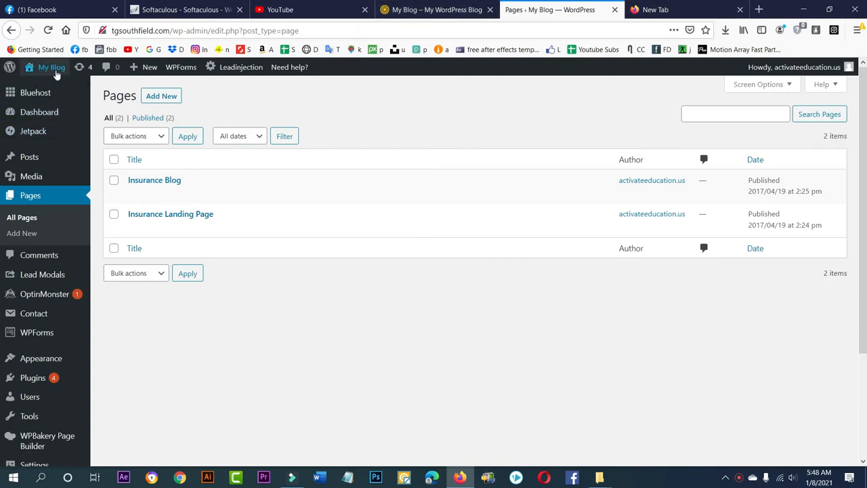
- Open the live site's front page in a new browser tab and view it
{"action": "mouse_move", "coordinate": [47, 68]}
{"action": "right_click", "coordinate": [44, 86]}
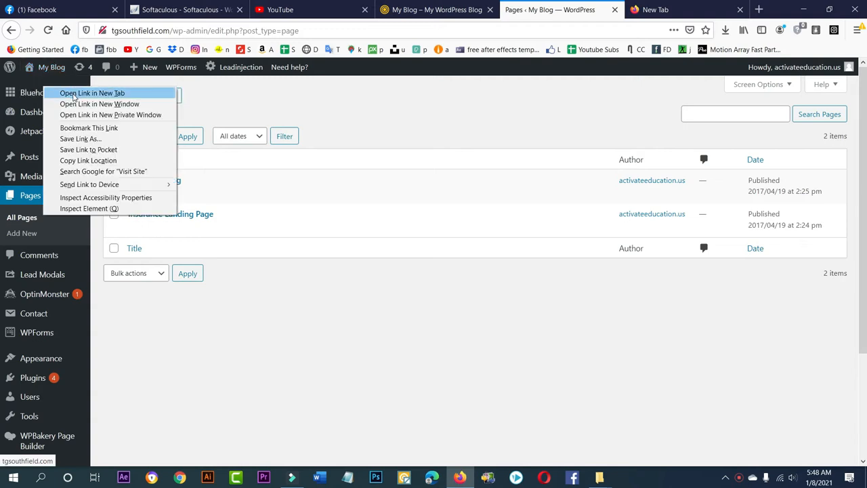
{"action": "left_click", "coordinate": [73, 94]}
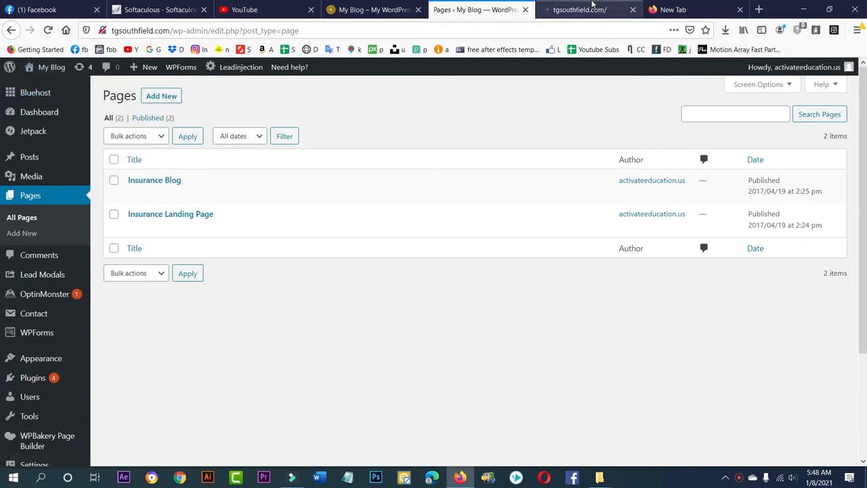
{"action": "left_click", "coordinate": [593, 6]}
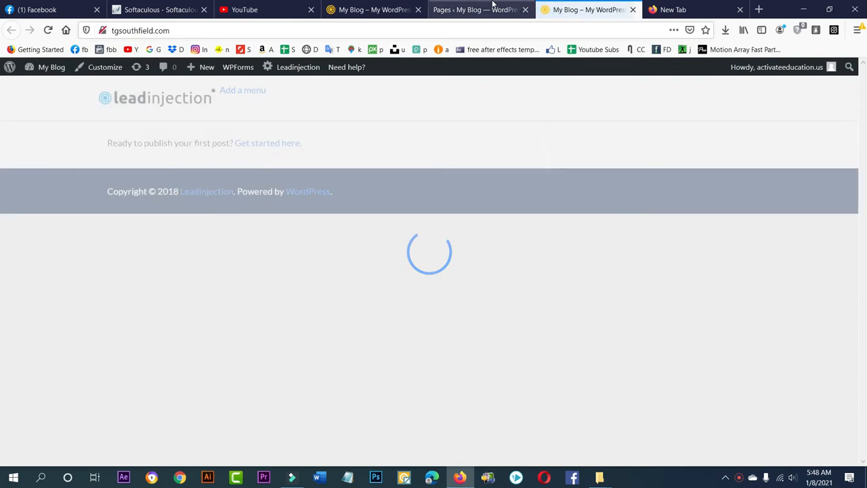
- Return to the pages list and view the Insurance Landing Page in a new browser tab
{"action": "left_click", "coordinate": [489, 10]}
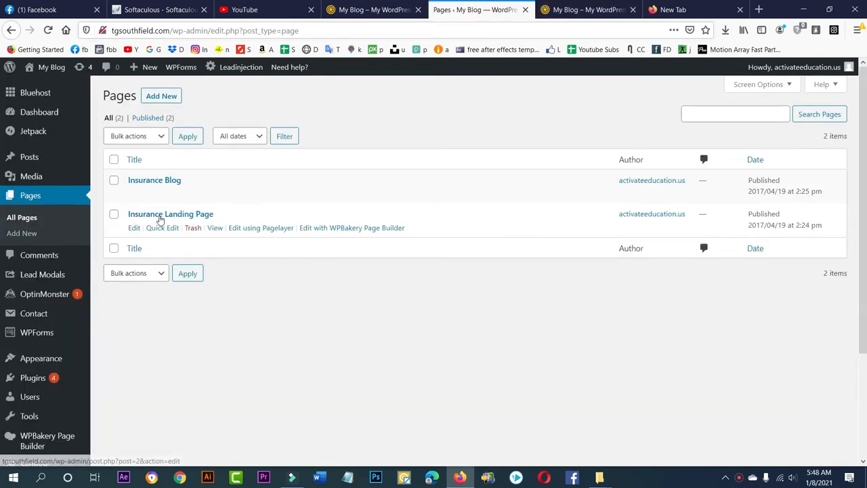
{"action": "right_click", "coordinate": [215, 228]}
{"action": "left_click", "coordinate": [249, 236]}
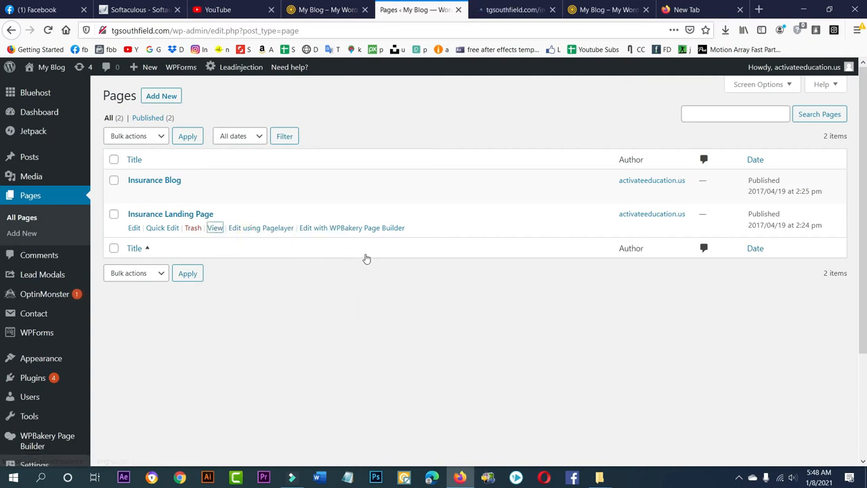
{"action": "left_click", "coordinate": [535, 9]}
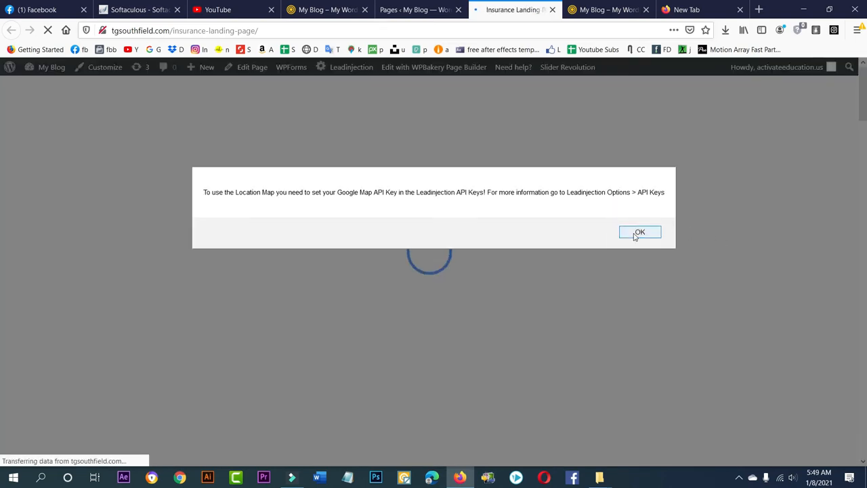
- Dismiss the map API key alert, look through the Insurance Landing Page and close its quote request popup
{"action": "left_click", "coordinate": [635, 234]}
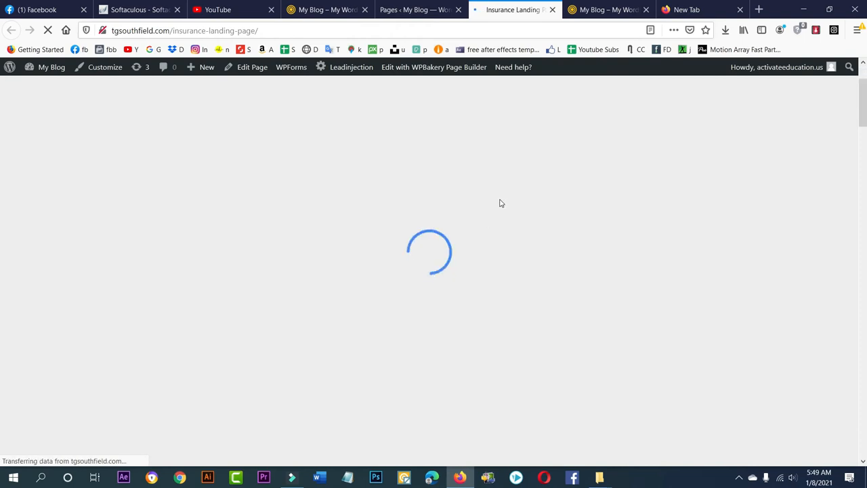
{"action": "scroll", "coordinate": [470, 188], "scroll_direction": "down", "scroll_amount": 10}
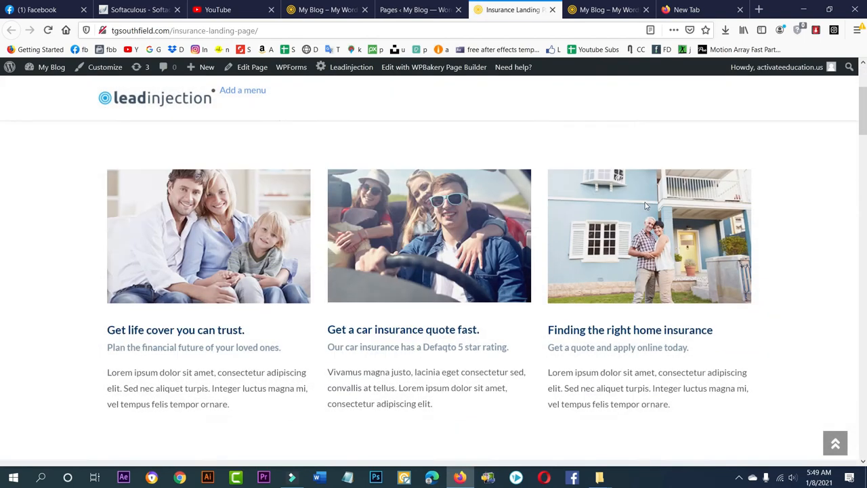
{"action": "scroll", "coordinate": [680, 230], "scroll_direction": "down", "scroll_amount": 10}
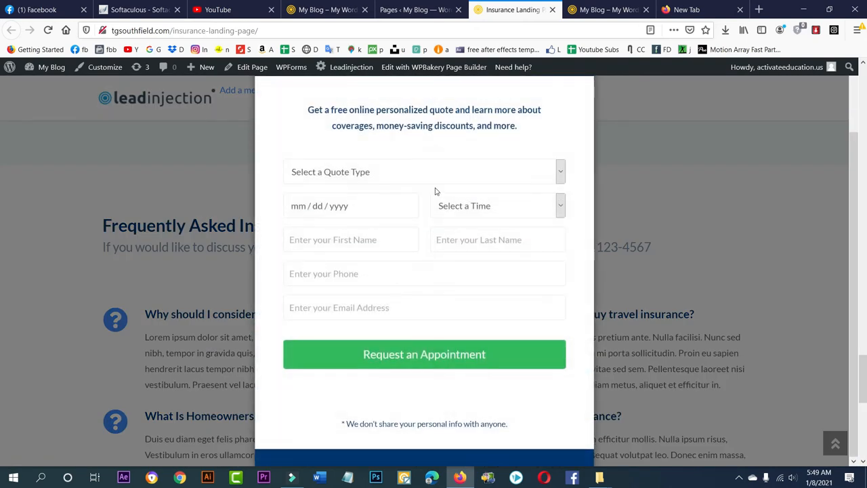
{"action": "left_click_drag", "start_coordinate": [866, 362], "coordinate": [864, 73]}
{"action": "left_click", "coordinate": [580, 90]}
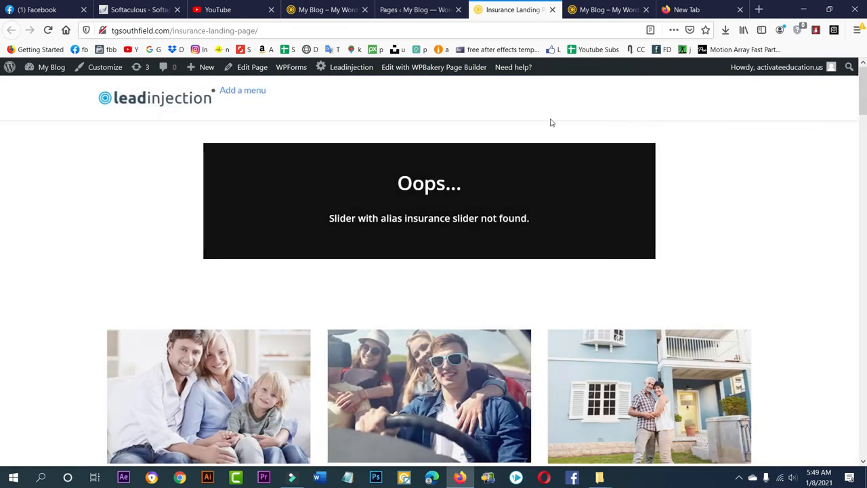
- Compare the site's current front page with the Insurance Landing Page
{"action": "left_click", "coordinate": [415, 9]}
{"action": "left_click", "coordinate": [601, 9]}
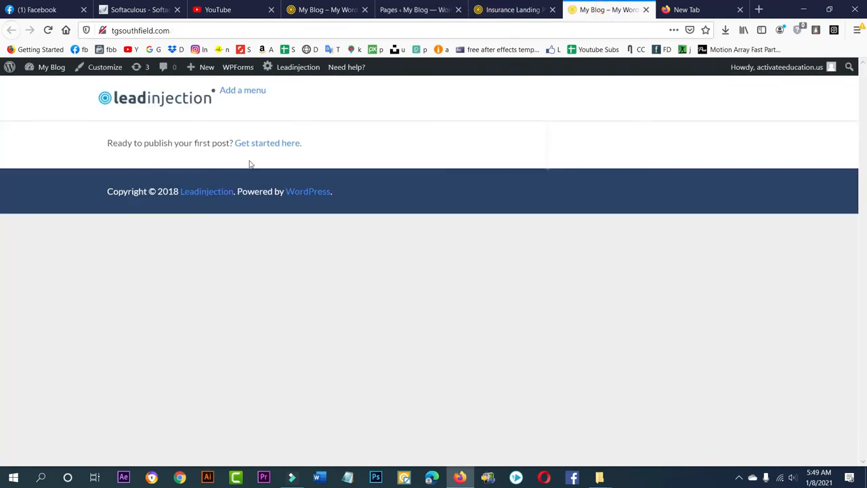
{"action": "left_click", "coordinate": [535, 10]}
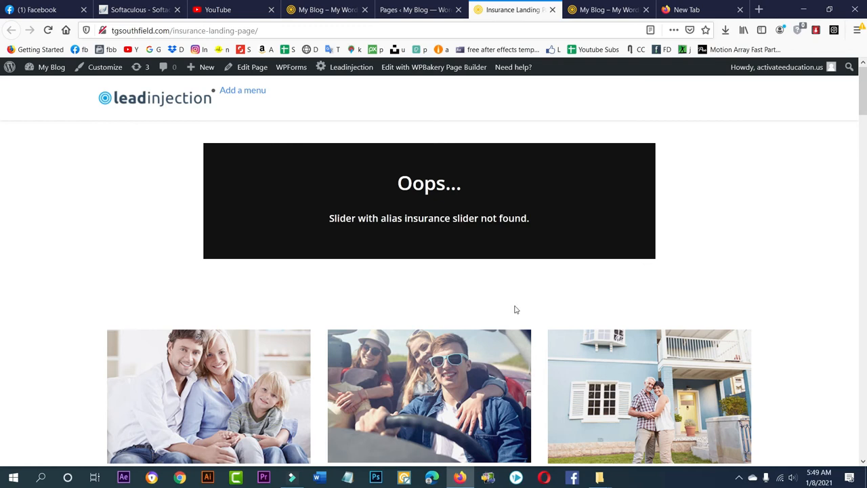
- Return to the WordPress admin and open the site's Reading settings
{"action": "left_click", "coordinate": [420, 9]}
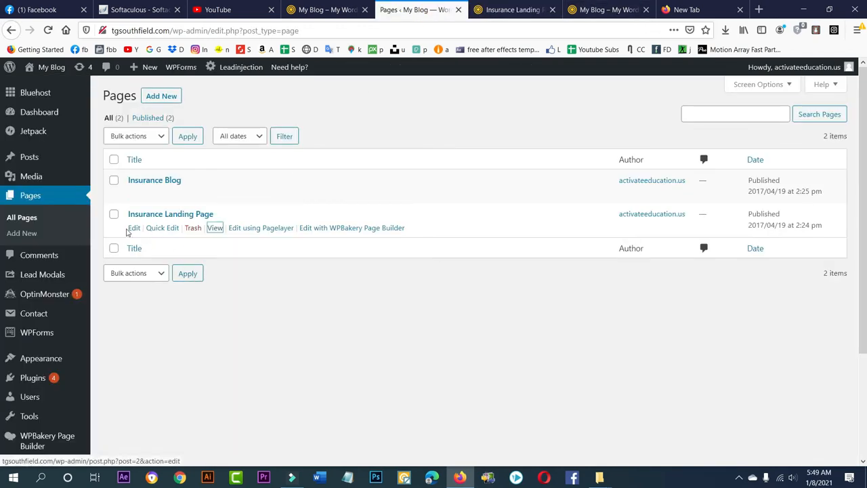
{"action": "scroll", "coordinate": [238, 176], "scroll_direction": "down", "scroll_amount": 2}
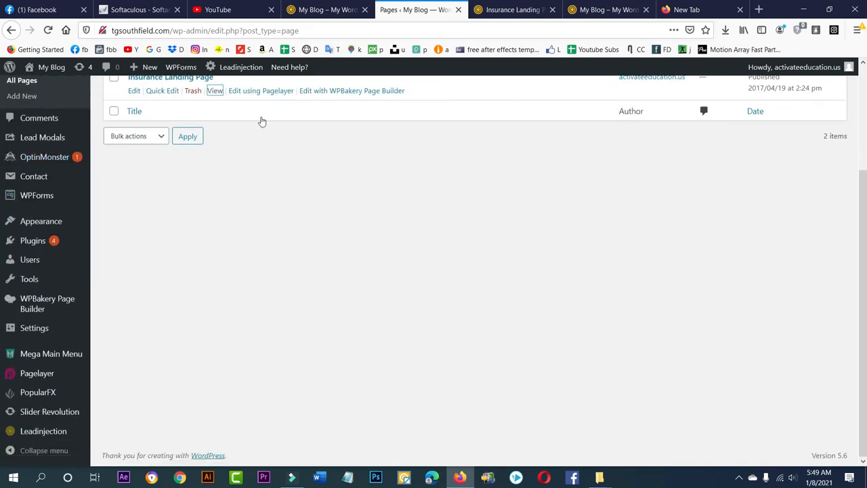
{"action": "mouse_move", "coordinate": [33, 330]}
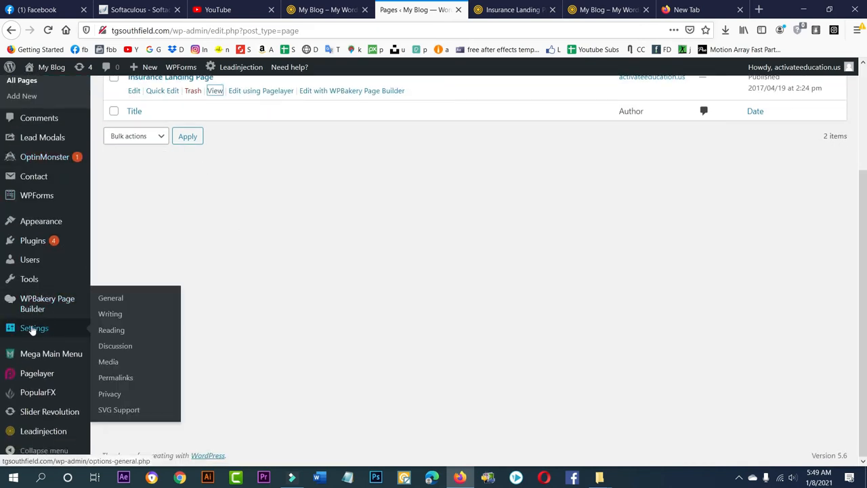
{"action": "left_click", "coordinate": [113, 332]}
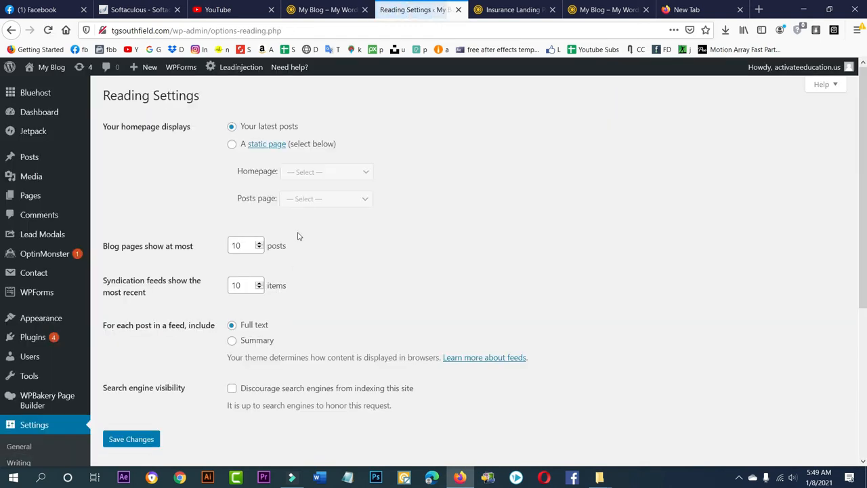
- Make the homepage display a static page, choose Insurance Landing Page as the homepage, and save the changes
{"action": "left_click", "coordinate": [232, 145]}
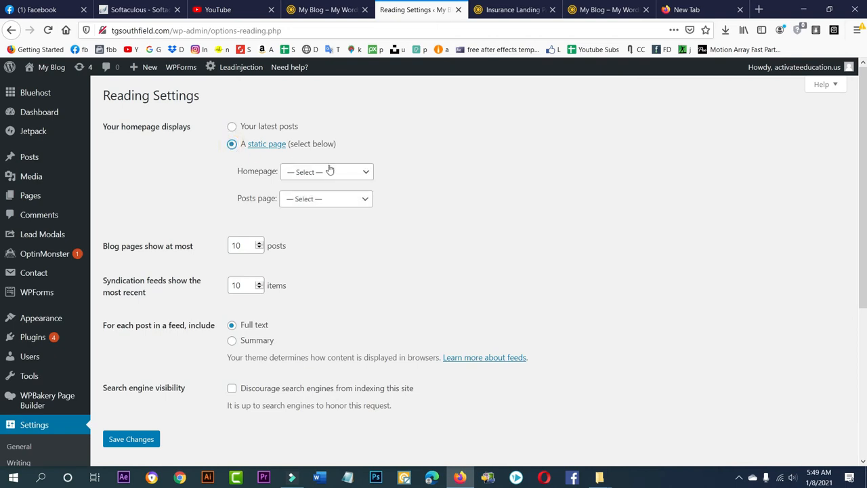
{"action": "left_click", "coordinate": [326, 174]}
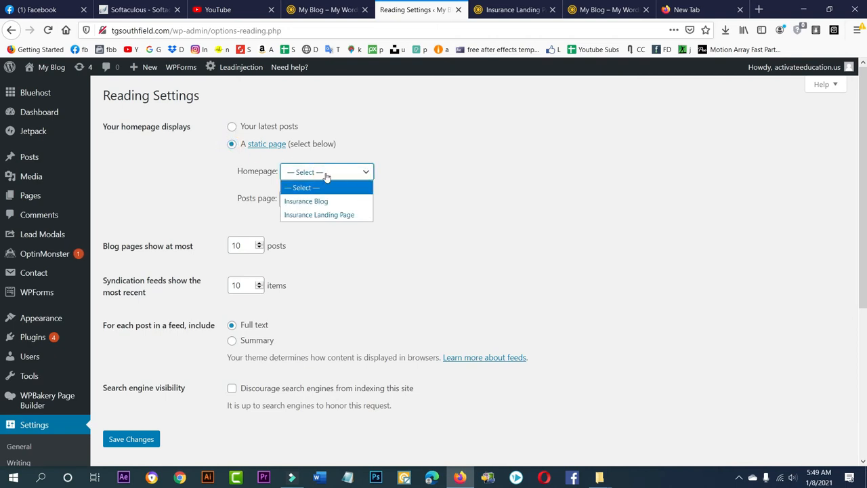
{"action": "left_click", "coordinate": [323, 215]}
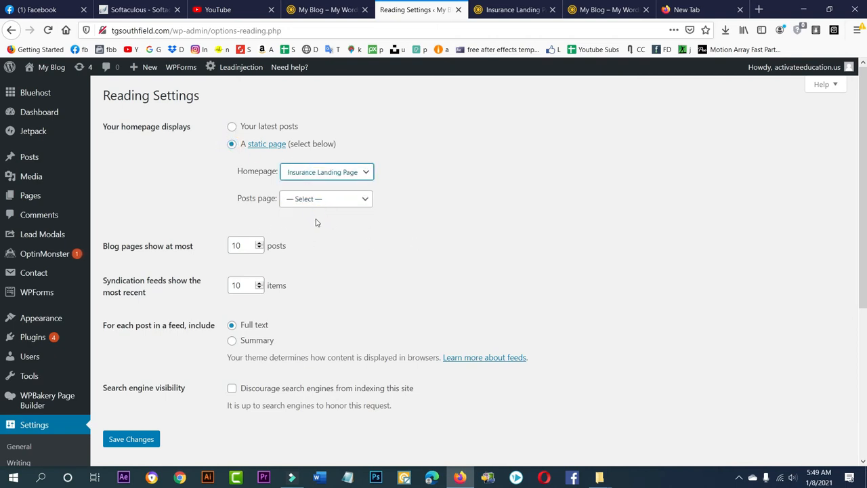
{"action": "left_click", "coordinate": [135, 439]}
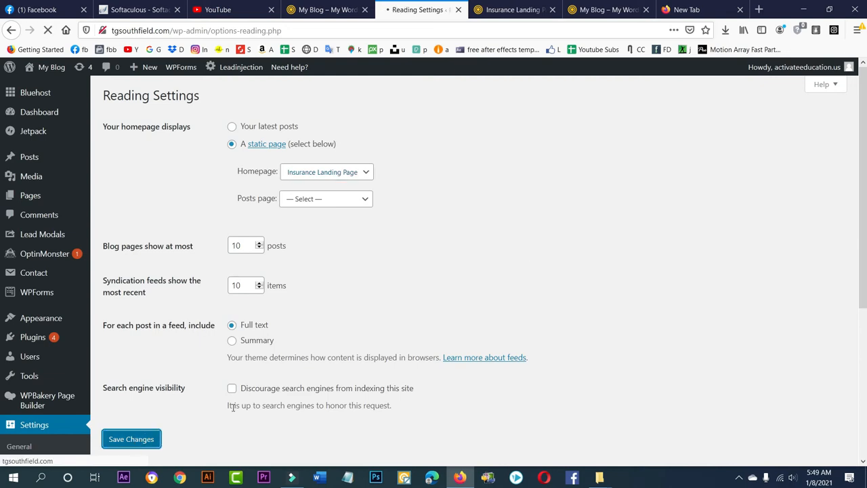
- Load the root address tgsouthfield.com in the landing page's browser tab and dismiss the map API key alert
{"action": "left_click", "coordinate": [527, 8]}
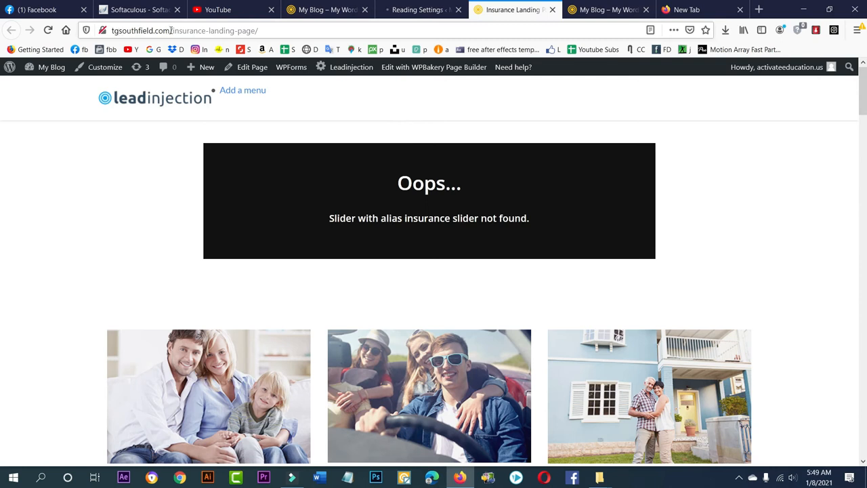
{"action": "left_click_drag", "start_coordinate": [171, 30], "coordinate": [352, 36]}
{"action": "key", "text": "BackSpace"}
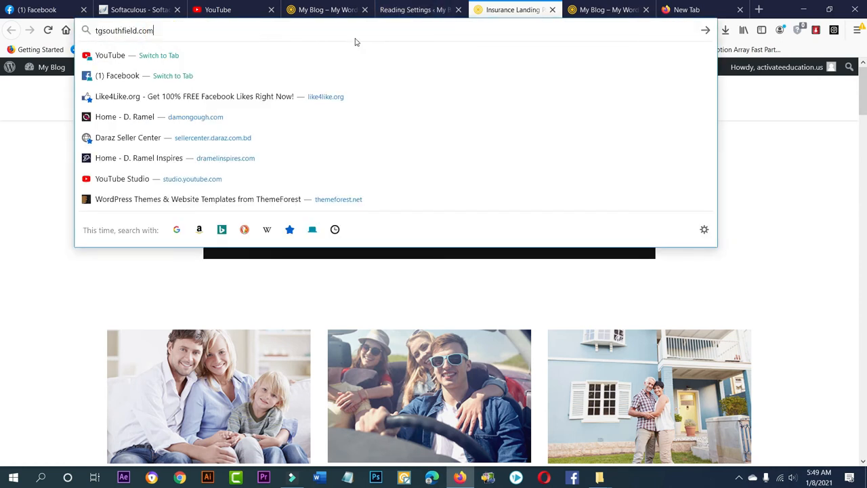
{"action": "key", "text": "Return"}
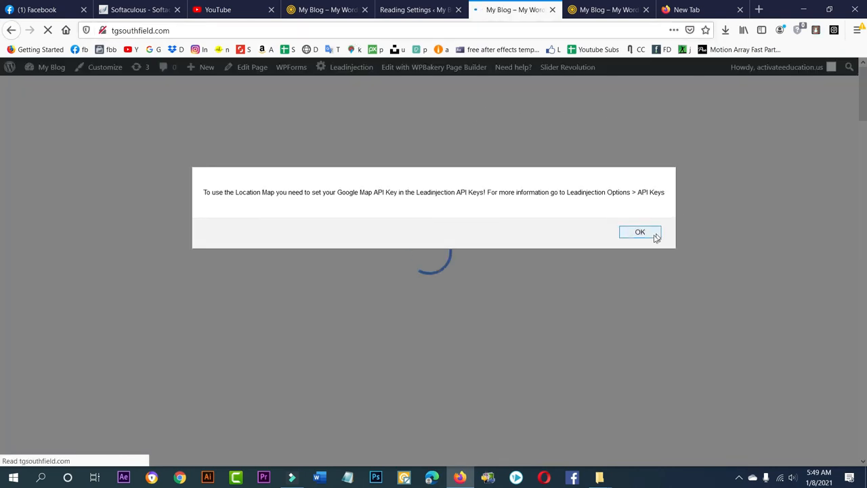
{"action": "left_click", "coordinate": [652, 234]}
- Examine the new homepage's slider area and content sections down to the insurance agents, closing the quote request popup
{"action": "scroll", "coordinate": [656, 234], "scroll_direction": "down", "scroll_amount": 15}
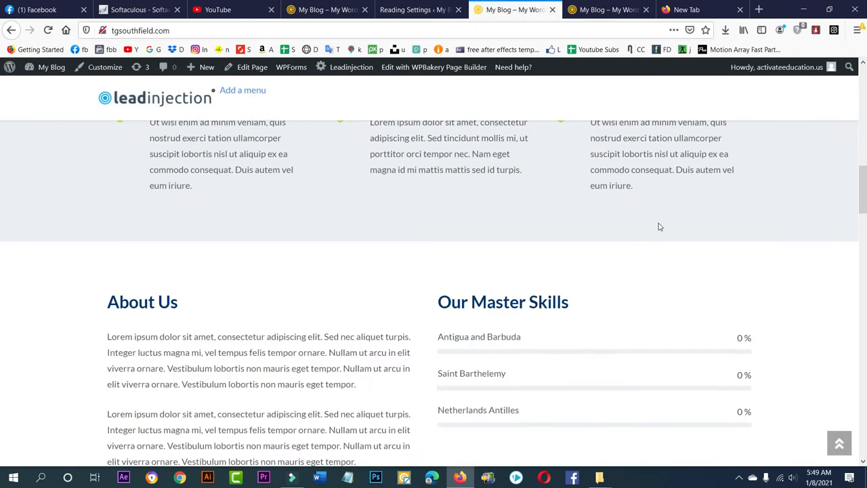
{"action": "scroll", "coordinate": [677, 237], "scroll_direction": "down", "scroll_amount": 7}
{"action": "left_click_drag", "start_coordinate": [866, 308], "coordinate": [865, 60]}
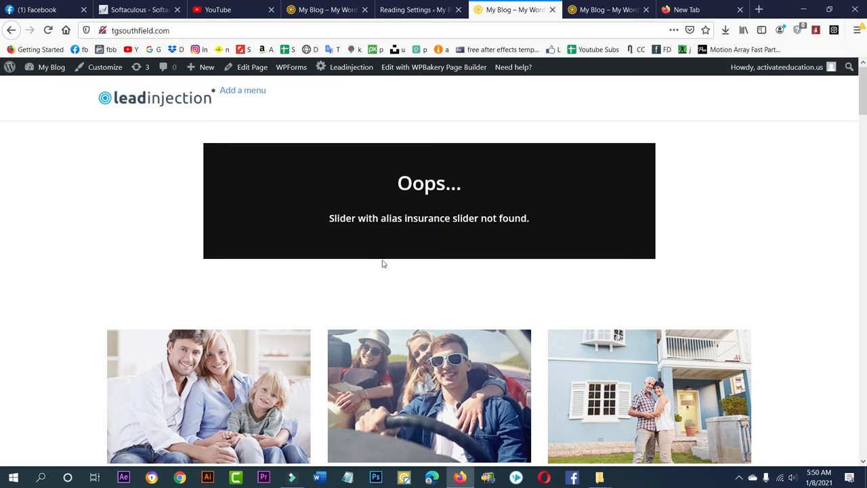
{"action": "scroll", "coordinate": [383, 263], "scroll_direction": "down", "scroll_amount": 20}
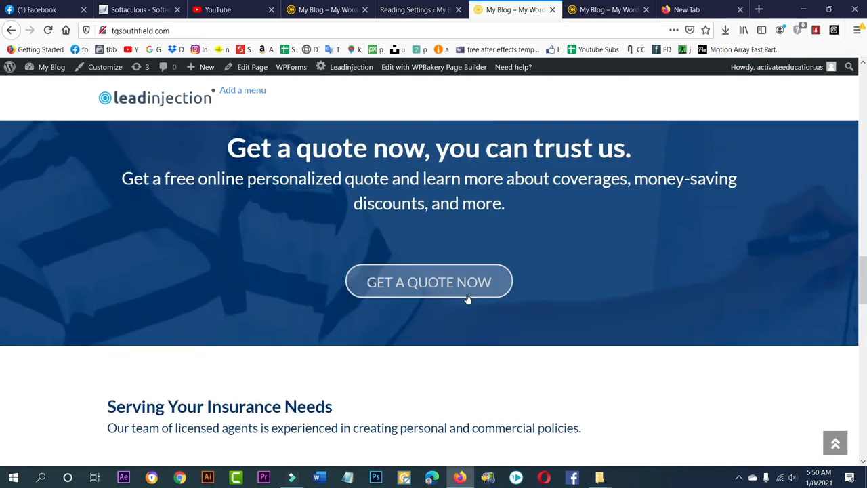
{"action": "scroll", "coordinate": [468, 298], "scroll_direction": "down", "scroll_amount": 15}
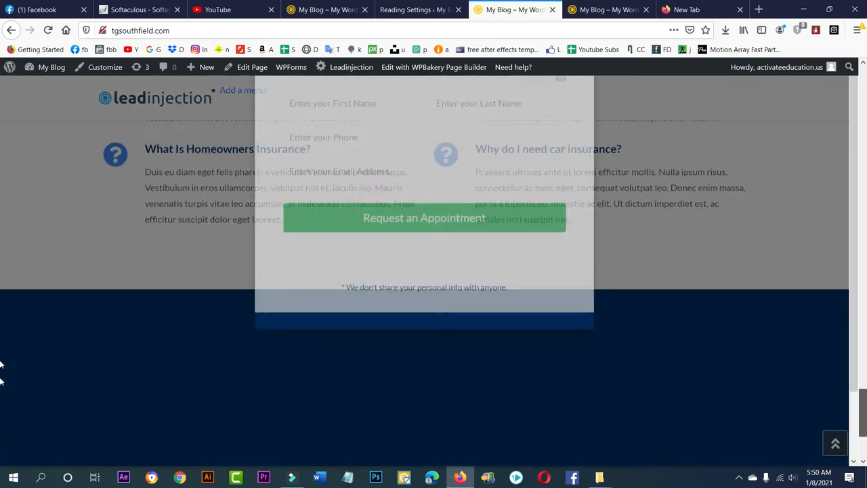
{"action": "left_click_drag", "start_coordinate": [865, 393], "coordinate": [866, 63]}
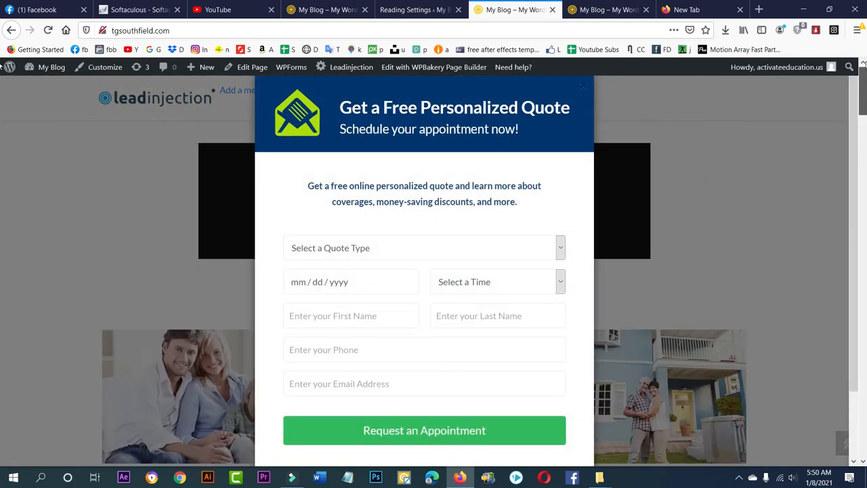
{"action": "scroll", "coordinate": [841, 115], "scroll_direction": "down", "scroll_amount": 6}
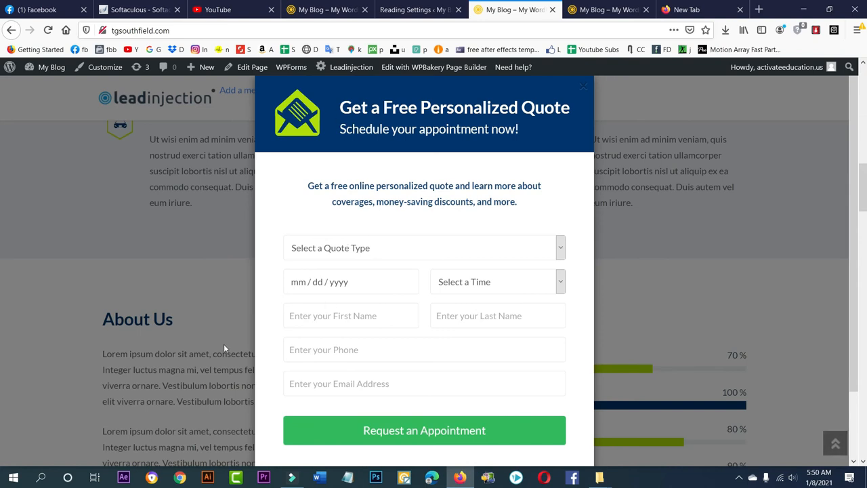
{"action": "scroll", "coordinate": [519, 259], "scroll_direction": "up", "scroll_amount": 3}
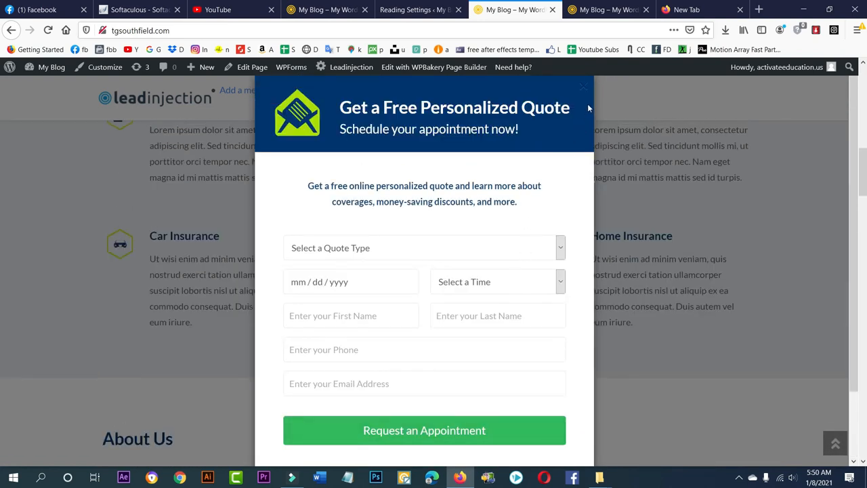
{"action": "left_click", "coordinate": [584, 88]}
{"action": "scroll", "coordinate": [219, 333], "scroll_direction": "down", "scroll_amount": 7}
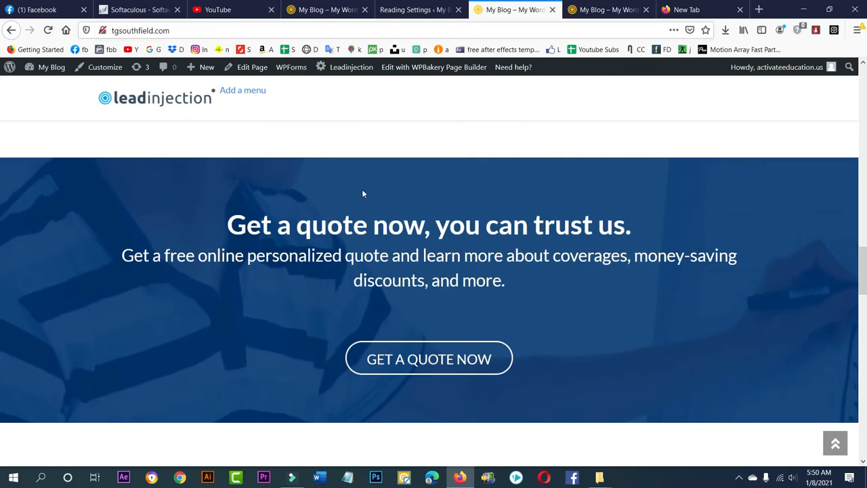
{"action": "scroll", "coordinate": [362, 203], "scroll_direction": "down", "scroll_amount": 3}
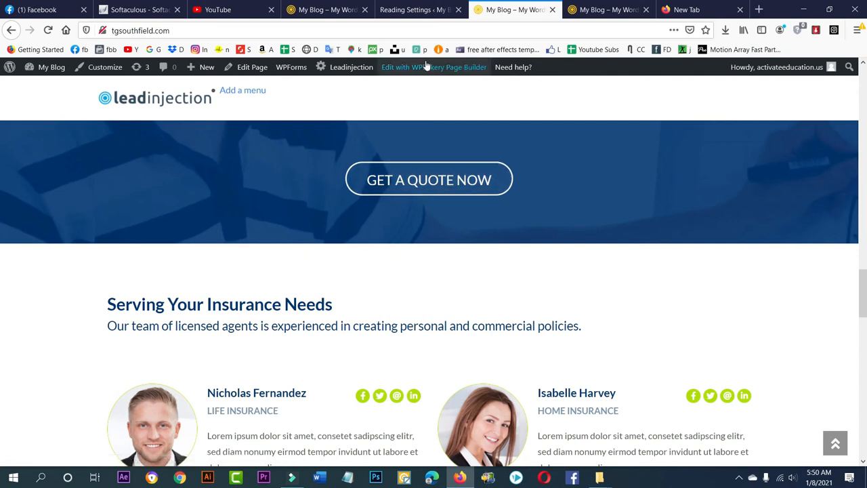
- Return to the Reading settings and look over the saved options and the admin navigation entries
{"action": "left_click", "coordinate": [416, 10]}
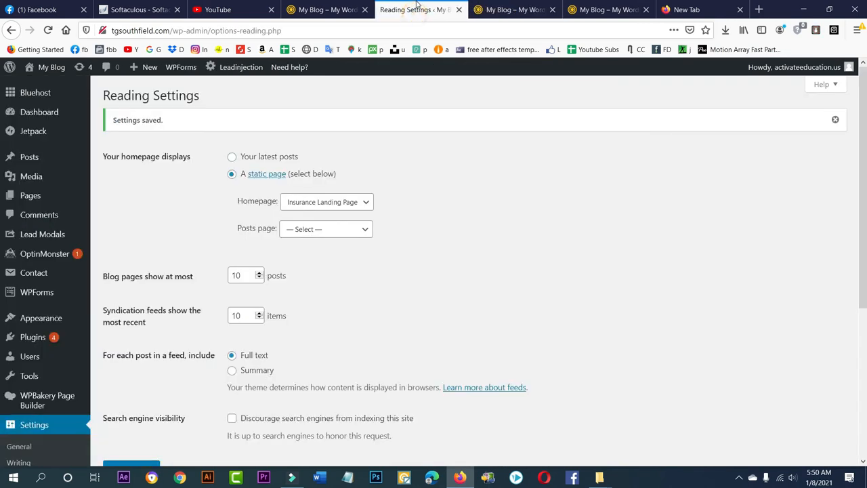
{"action": "scroll", "coordinate": [32, 364], "scroll_direction": "down", "scroll_amount": 1}
{"action": "scroll", "coordinate": [32, 364], "scroll_direction": "down", "scroll_amount": 3}
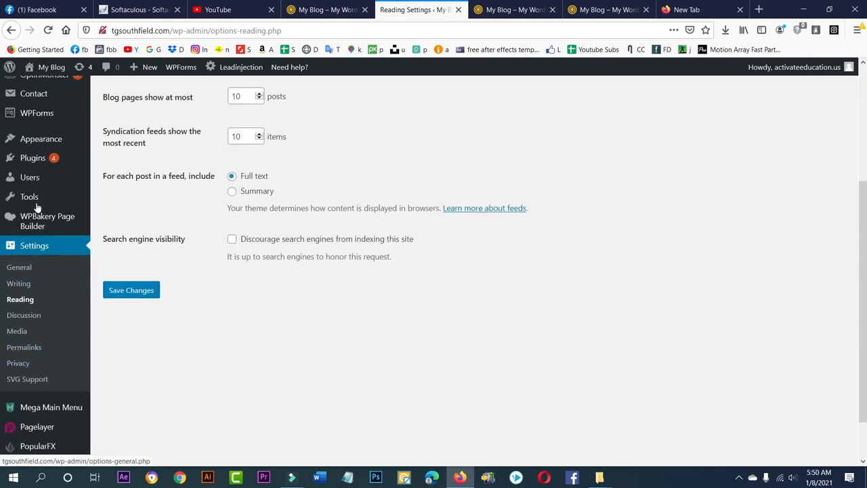
{"action": "scroll", "coordinate": [30, 380], "scroll_direction": "down", "scroll_amount": 1}
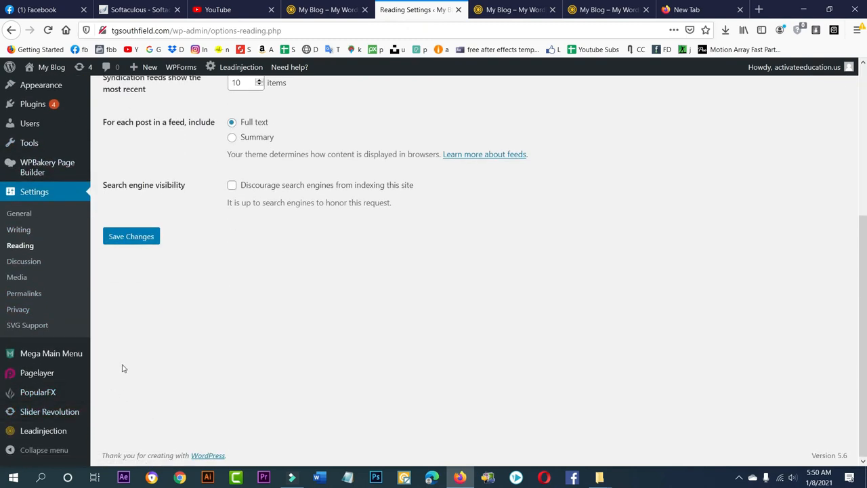
{"action": "scroll", "coordinate": [132, 354], "scroll_direction": "up", "scroll_amount": 3}
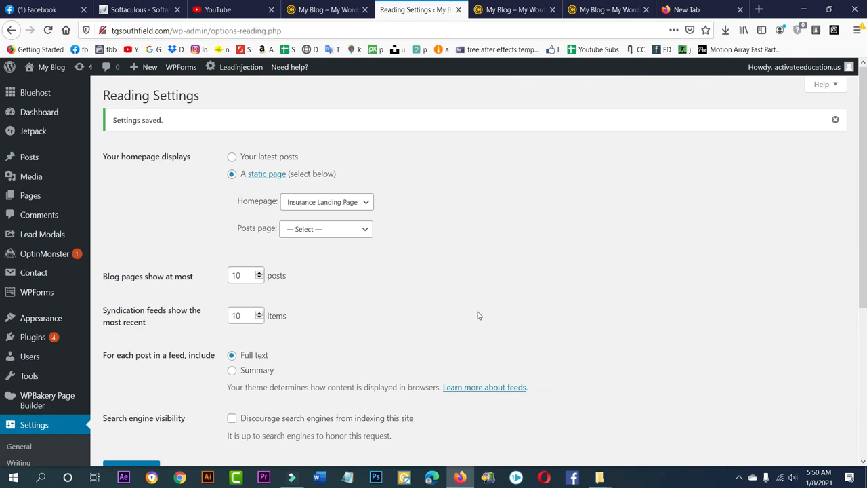